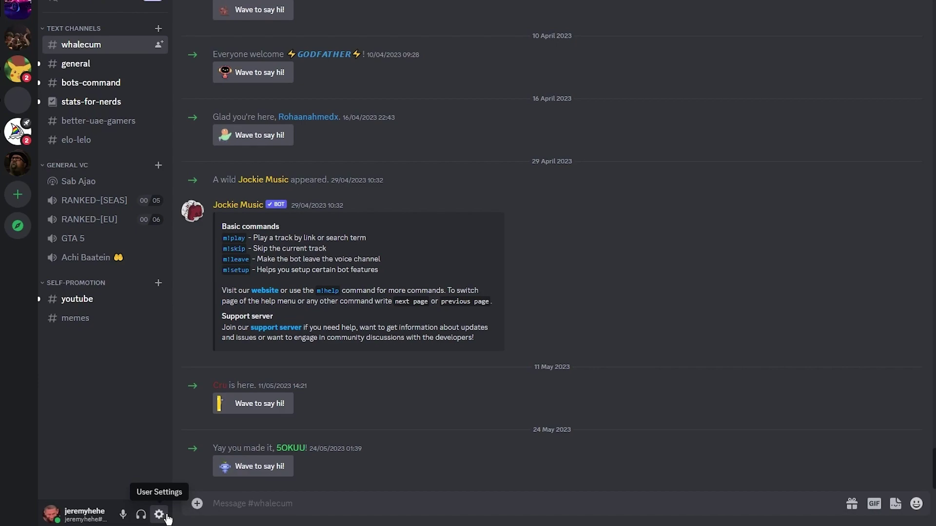
# - Open the user settings and show the My Account page
pyautogui.click(159, 514)
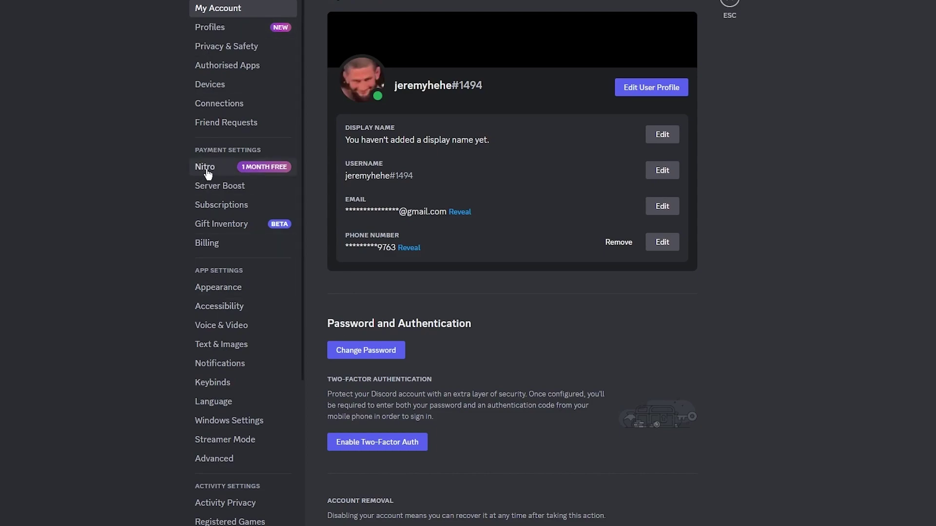
pyautogui.click(209, 8)
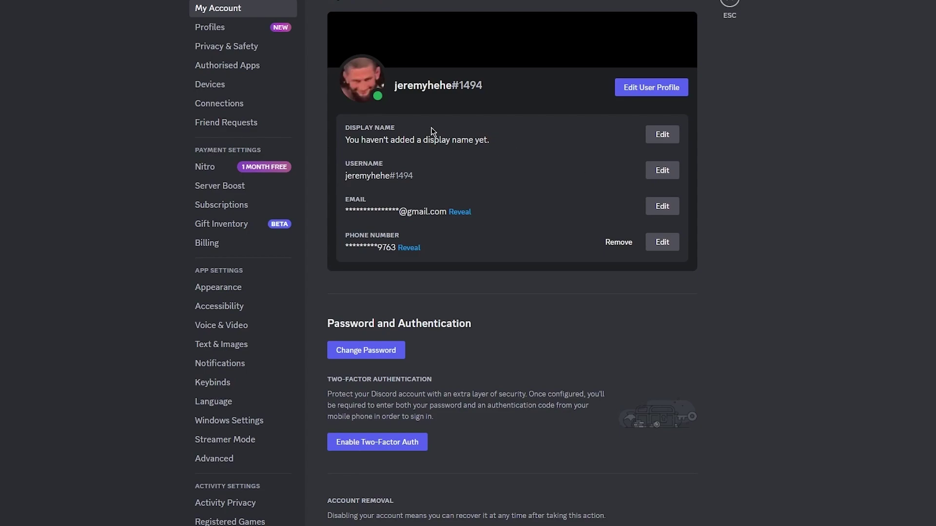
pyautogui.scroll(-1, 536, 137)
pyautogui.scroll(1, 405, 166)
# - Try to change the username to a blank one, entering the current account password to submit it
pyautogui.click(675, 171)
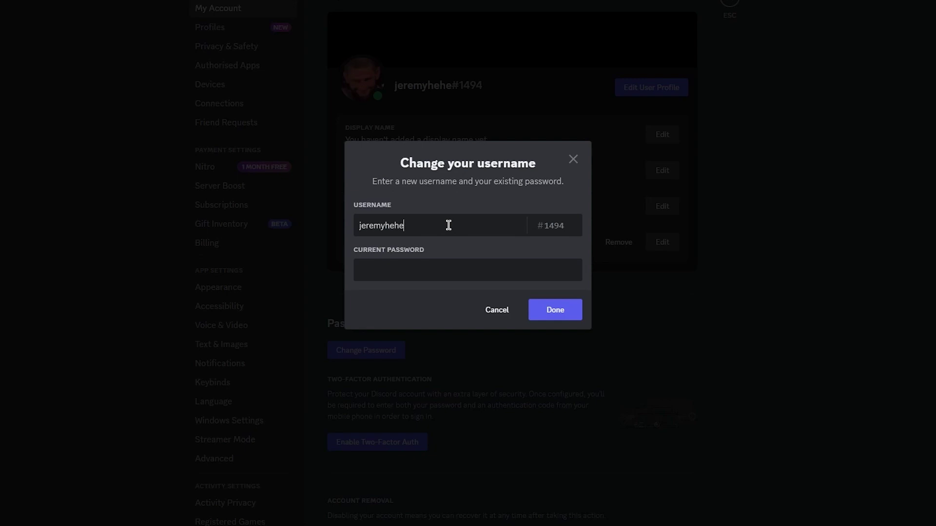
pyautogui.moveTo(453, 226); pyautogui.dragTo(156, 231)
pyautogui.press('BackSpace')
pyautogui.click(423, 276)
pyautogui.write('••••••••')
pyautogui.click(576, 311)
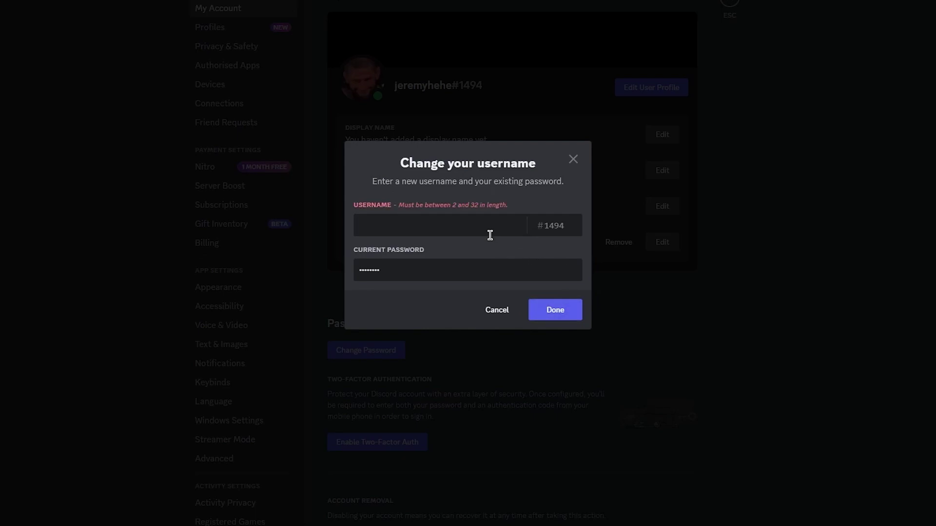
pyautogui.click(571, 159)
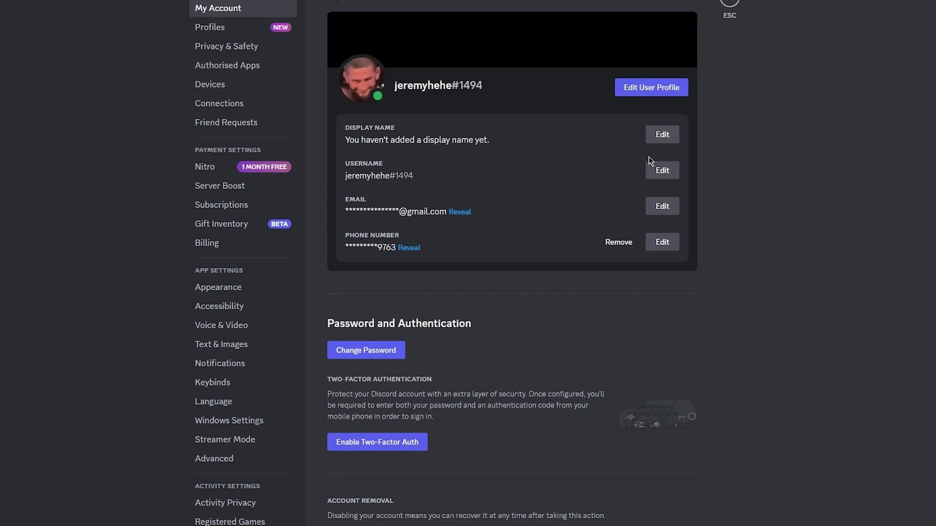
# - Set the profile's display name to "tgdytff fyuf if" and save the changes
pyautogui.click(676, 148)
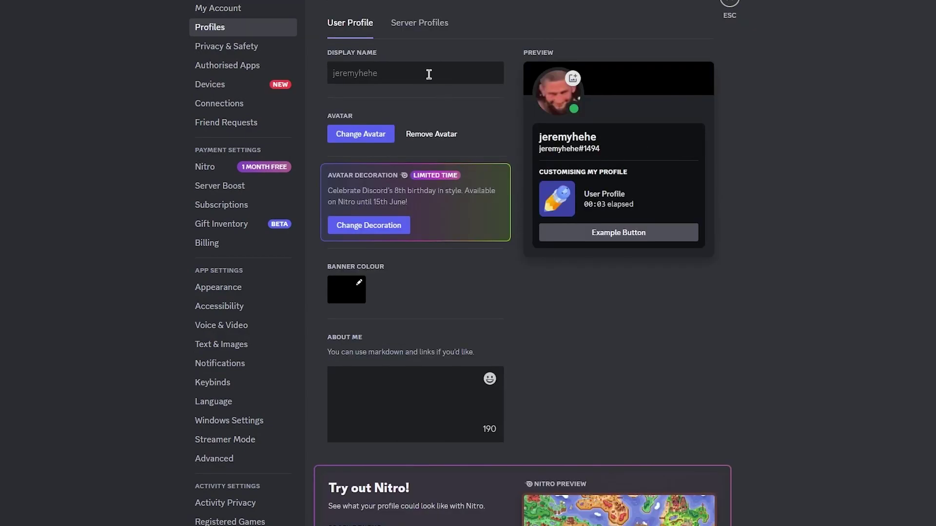
pyautogui.write('tgdytff fyuf if')
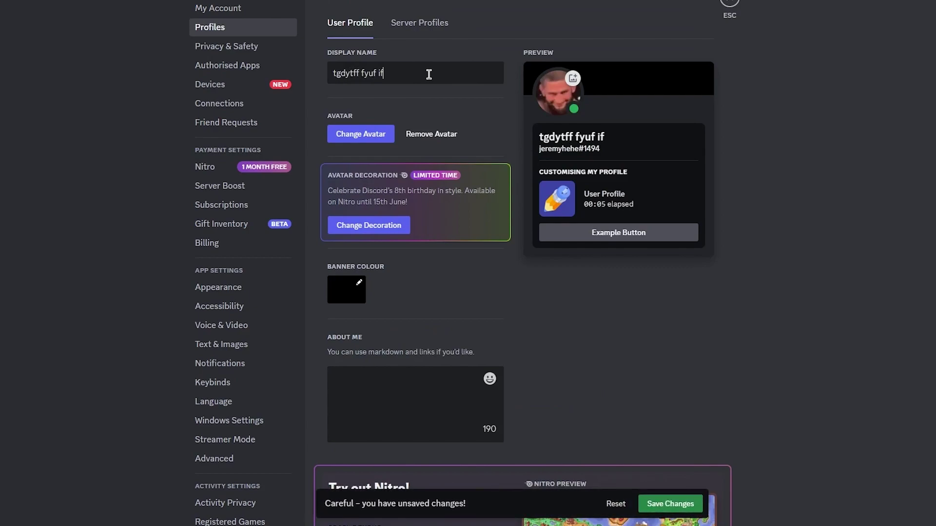
pyautogui.click(687, 505)
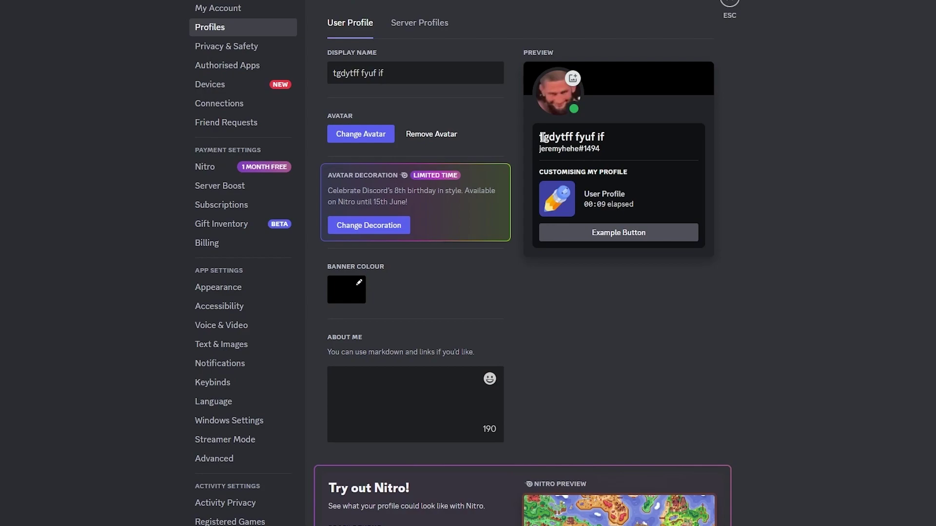
pyautogui.moveTo(541, 137); pyautogui.dragTo(571, 138)
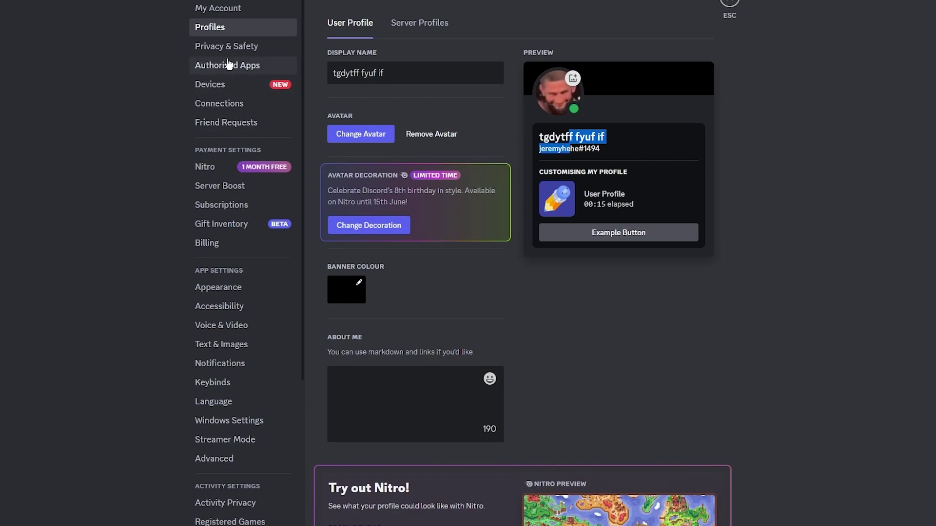
# - Return to the account page and try again to submit an empty username with the current account password
pyautogui.click(221, 10)
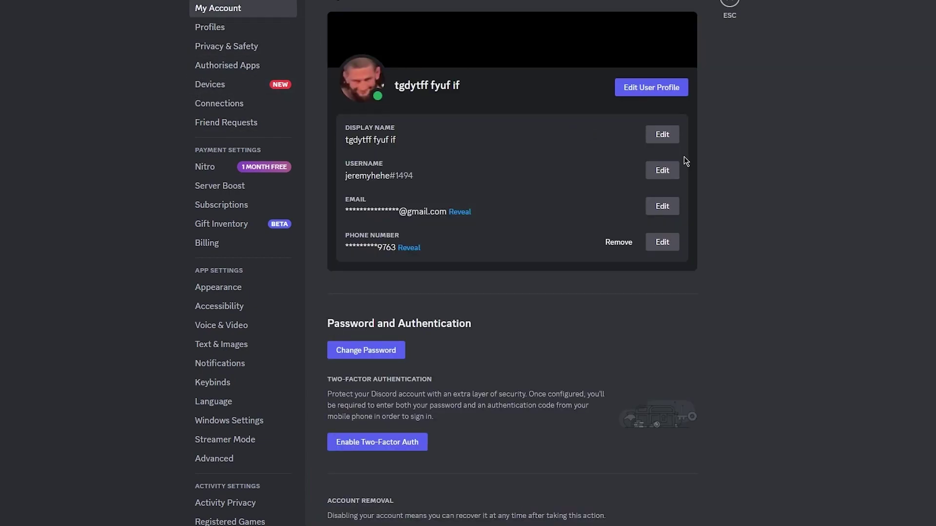
pyautogui.click(664, 173)
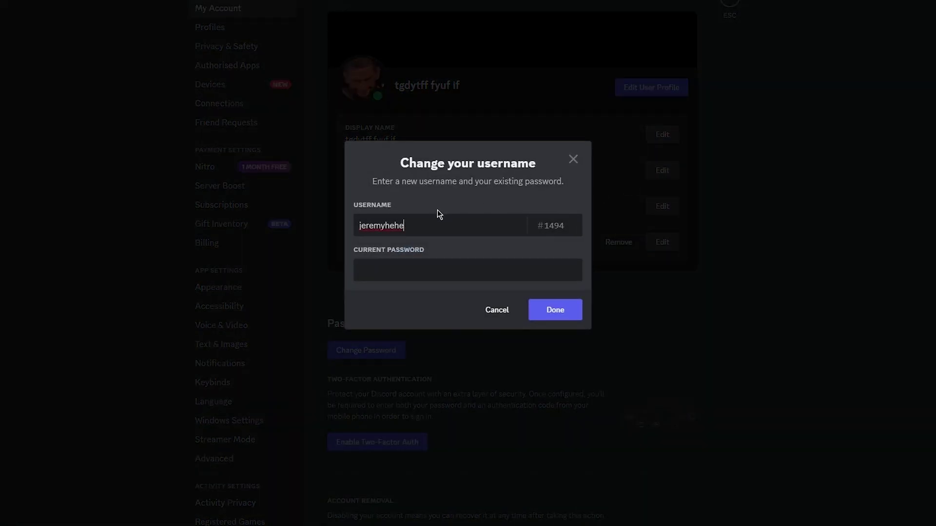
pyautogui.moveTo(437, 227); pyautogui.dragTo(190, 236)
pyautogui.press('BackSpace')
pyautogui.click(404, 267)
pyautogui.write('•••••••••')
pyautogui.press('Return')
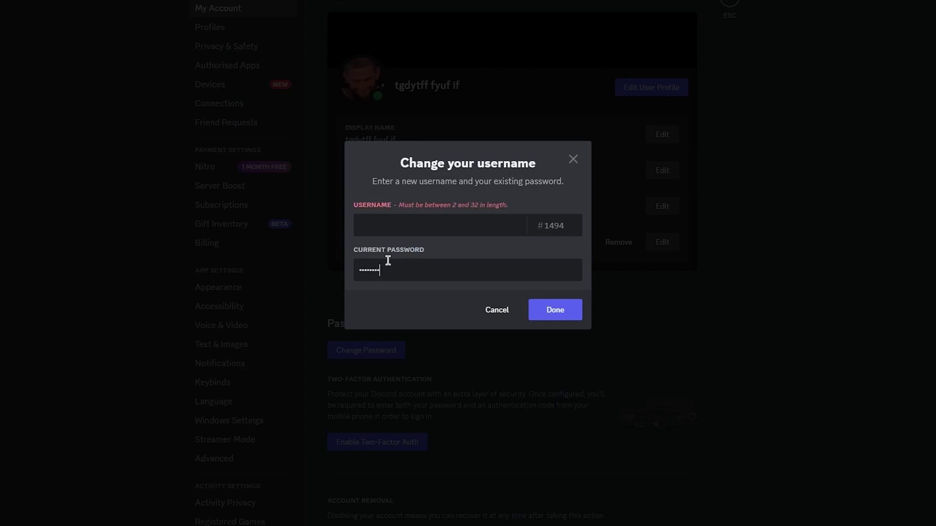
pyautogui.click(573, 160)
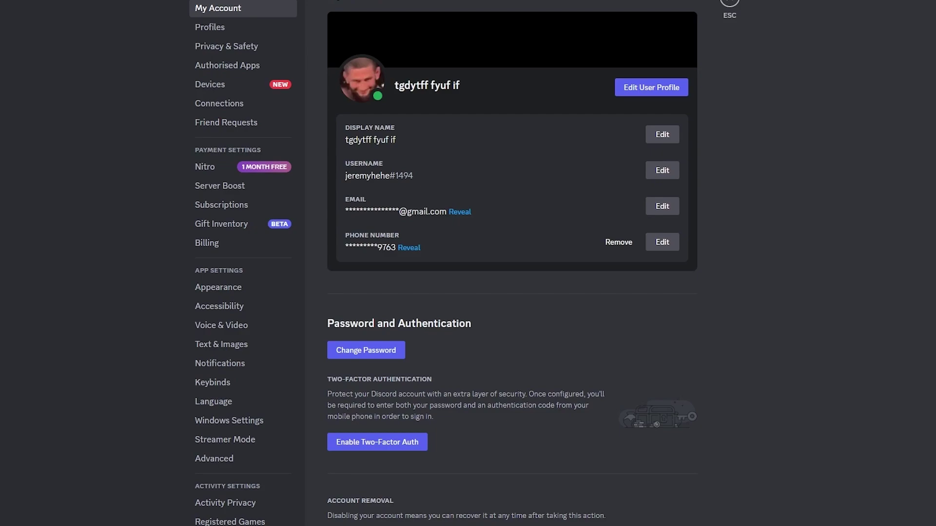
pyautogui.scroll(-1, 783, 265)
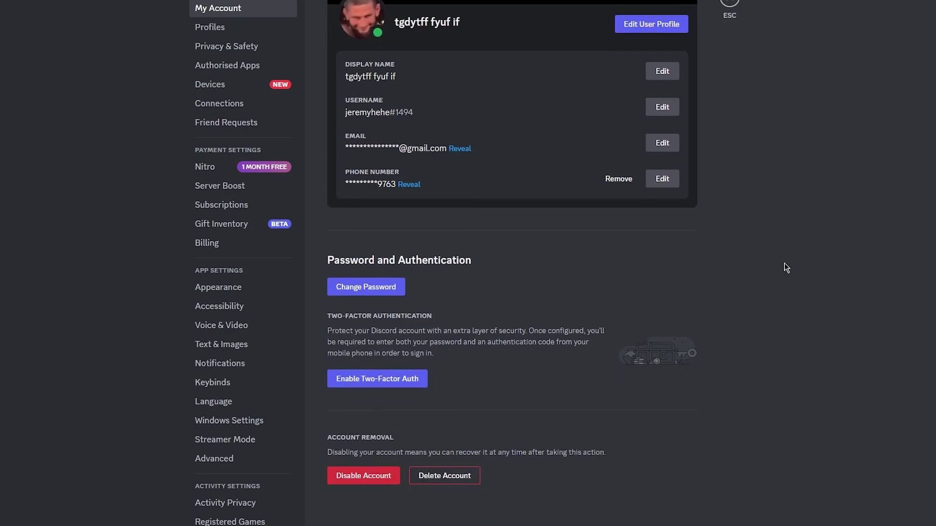
pyautogui.scroll(1, 841, 453)
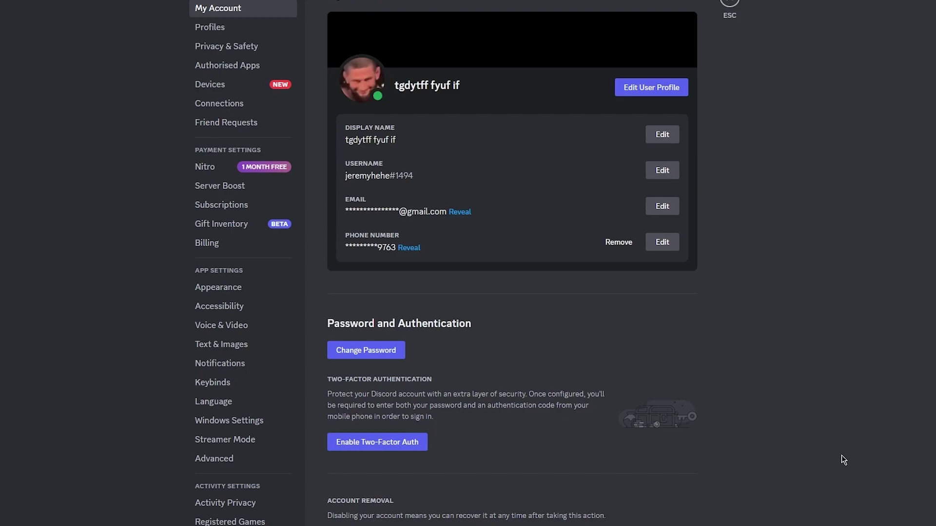
pyautogui.scroll(-1, 721, 259)
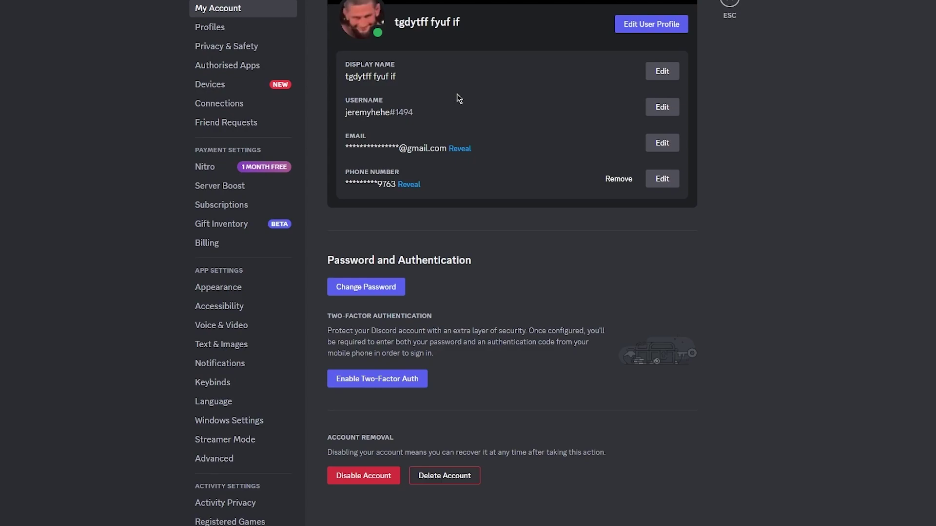
# - Examine the Nitro subscription plans and the favourite Nitro perks
pyautogui.click(205, 167)
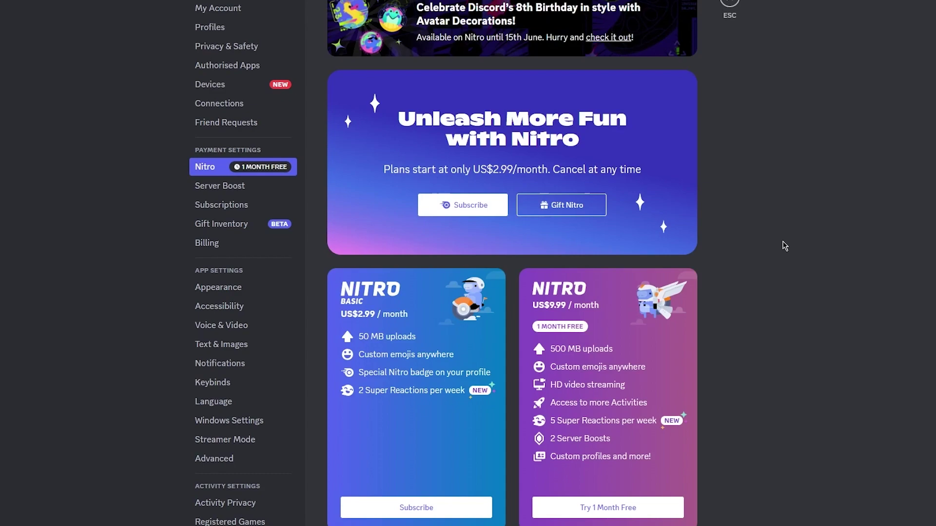
pyautogui.scroll(-6, 775, 195)
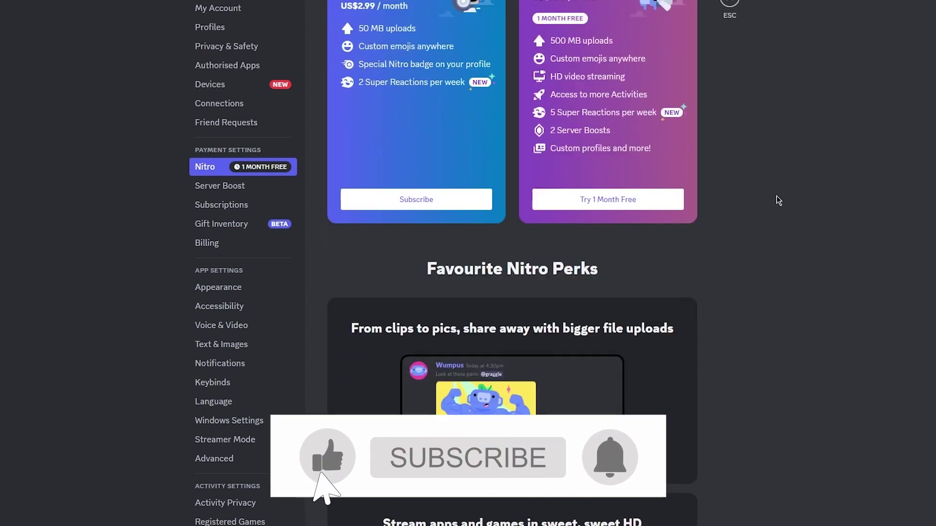
pyautogui.scroll(-4, 776, 199)
pyautogui.scroll(10, 775, 199)
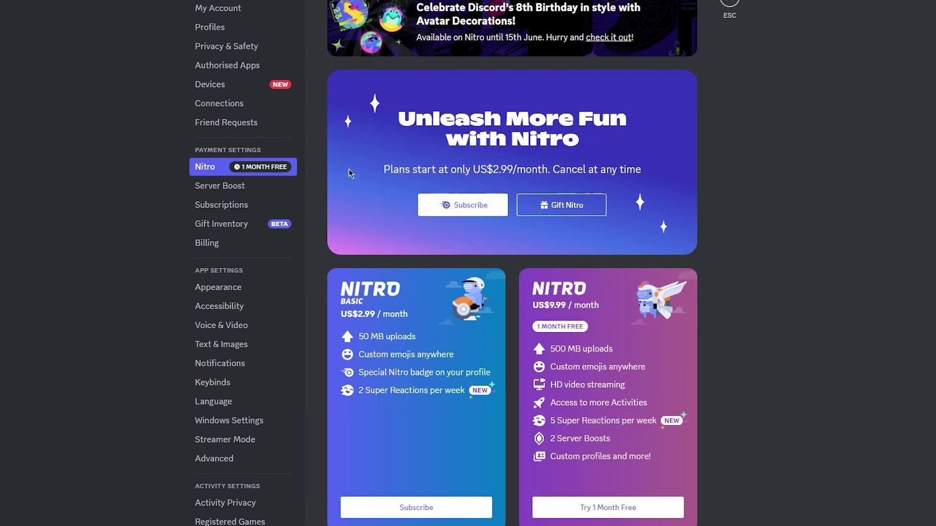
# - Open the user profile for editing from My Account and examine its customisation options and the Nitro profile preview
pyautogui.click(244, 8)
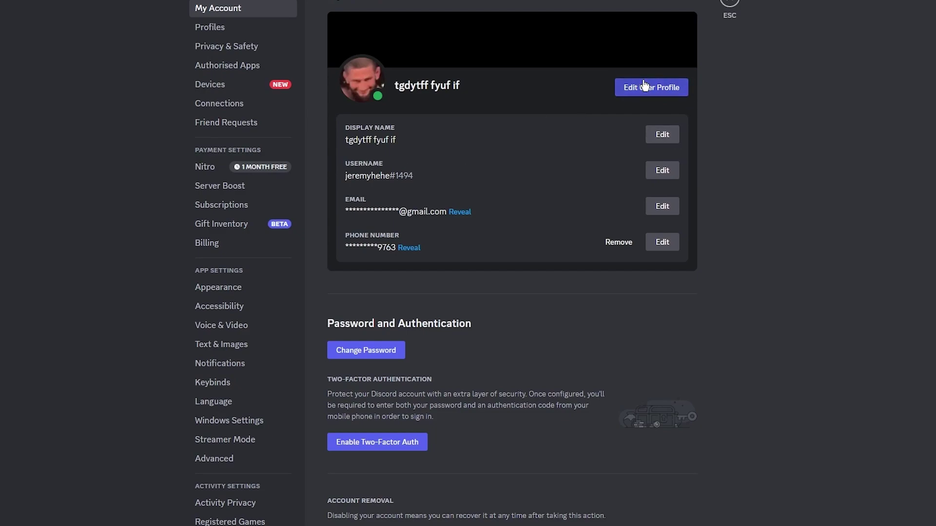
pyautogui.click(671, 88)
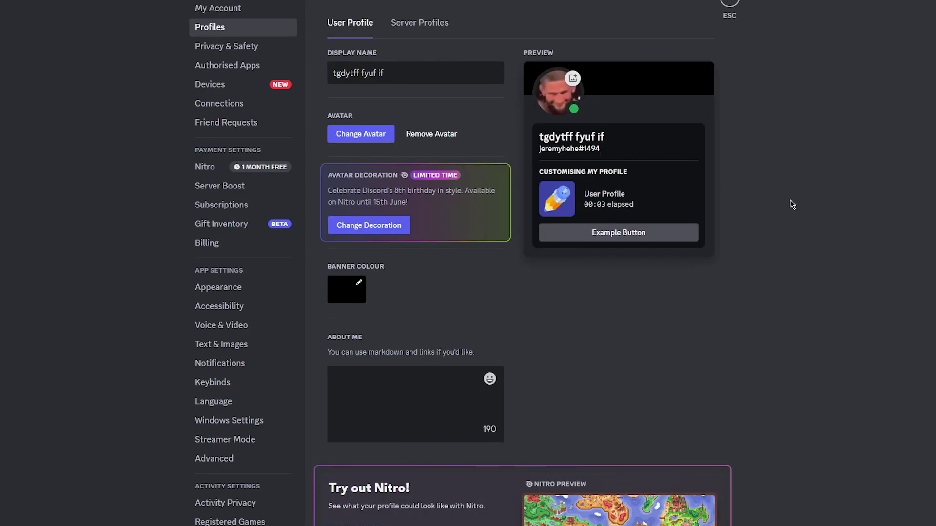
pyautogui.scroll(-5, 791, 205)
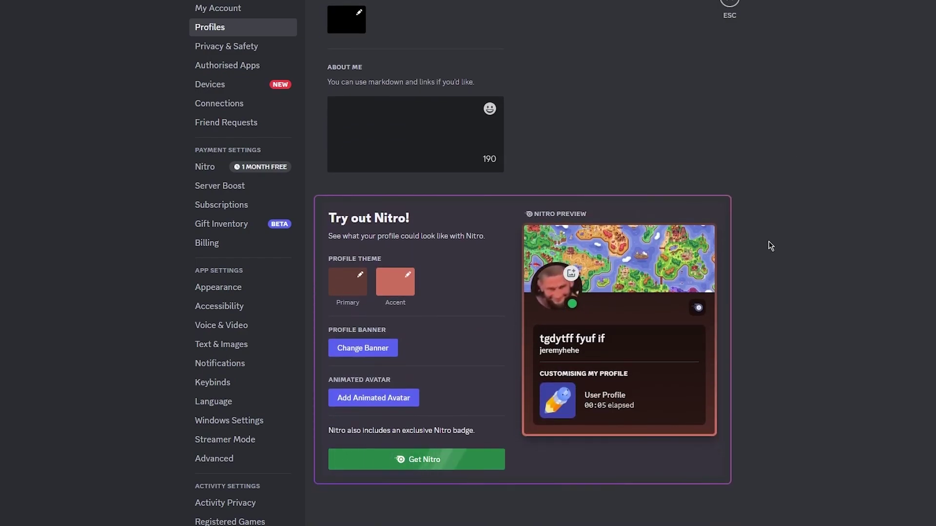
pyautogui.scroll(5, 767, 242)
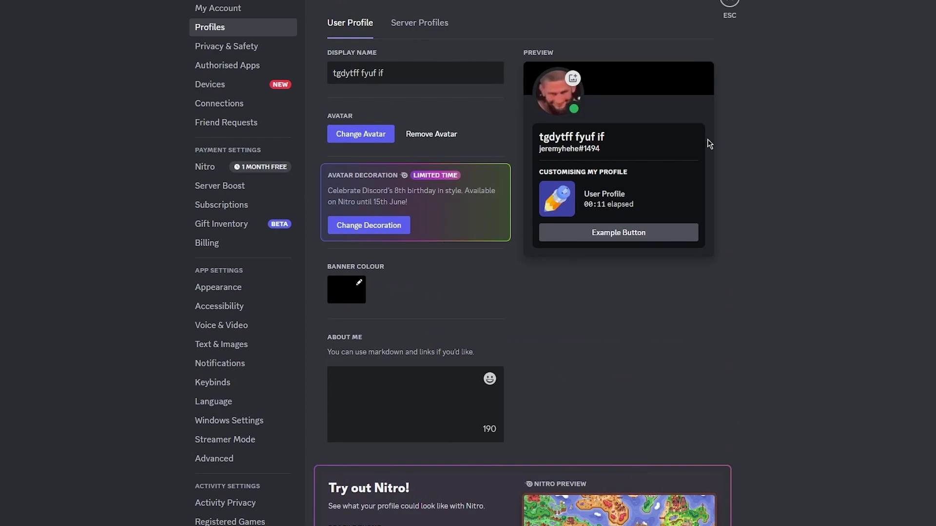
pyautogui.scroll(-5, 773, 159)
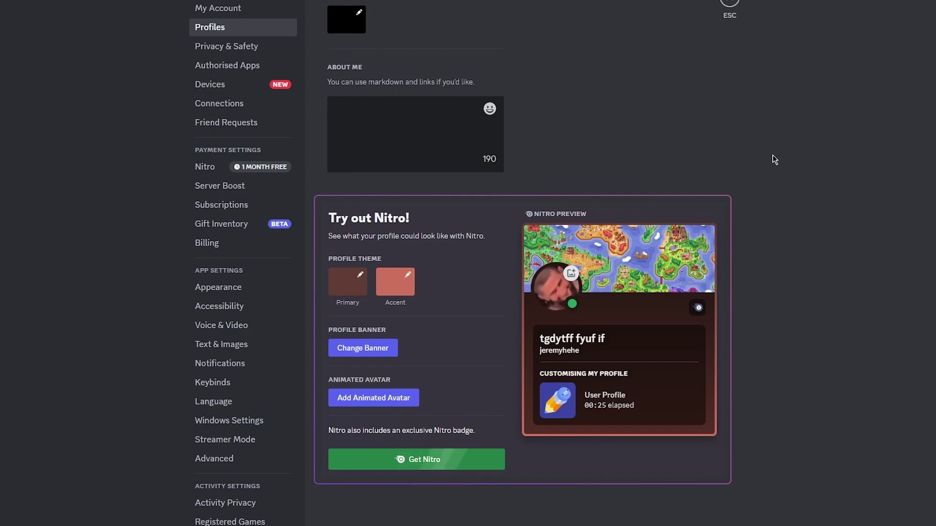
pyautogui.scroll(-1, 193, 192)
pyautogui.scroll(-3, 194, 193)
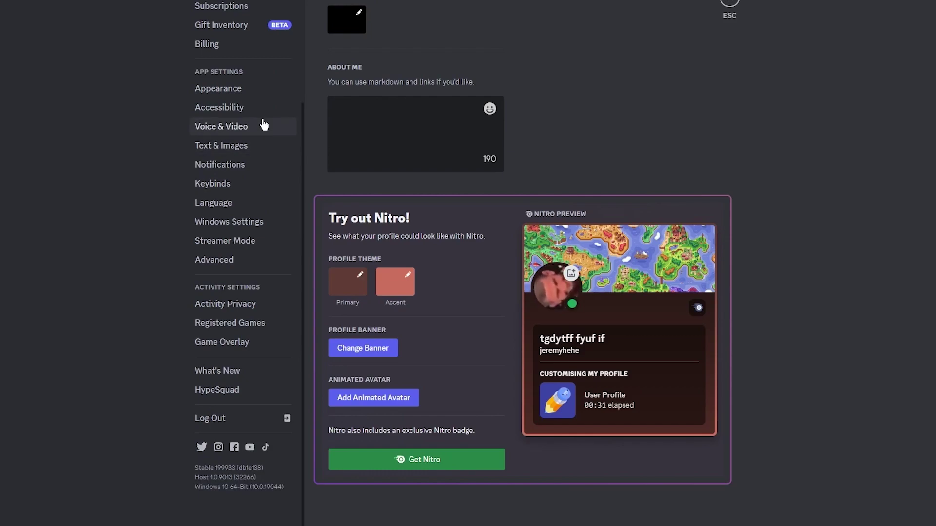
pyautogui.scroll(4, 263, 125)
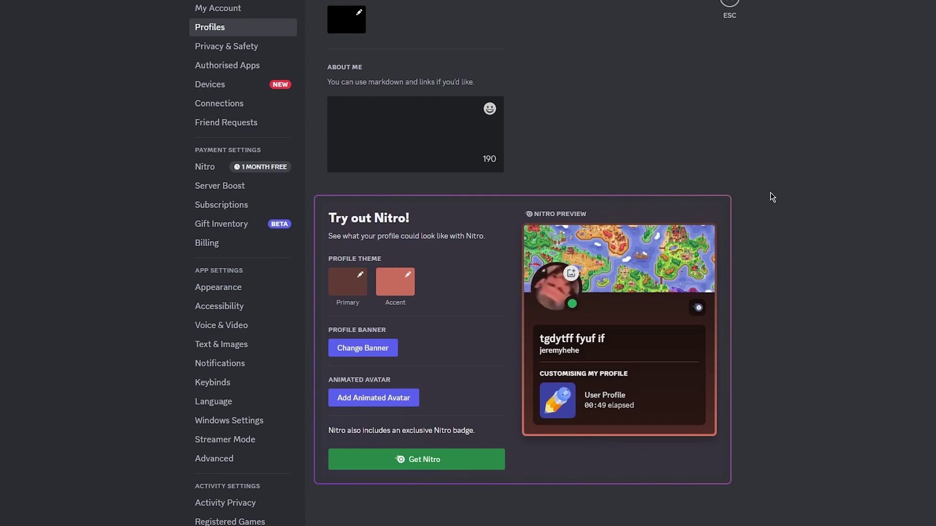
pyautogui.scroll(5, 774, 191)
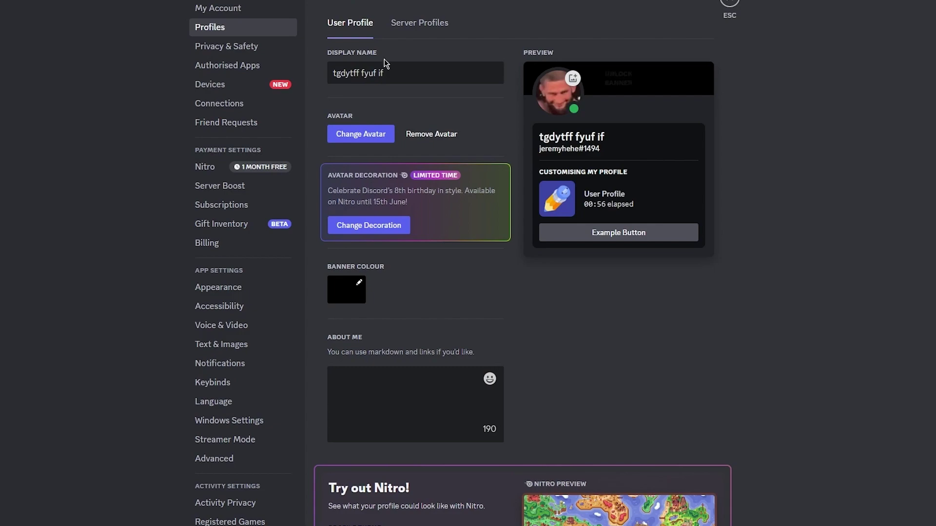
# - Leave the settings and view a friend's direct messages and the Midjourney Bot conversation
pyautogui.click(730, 4)
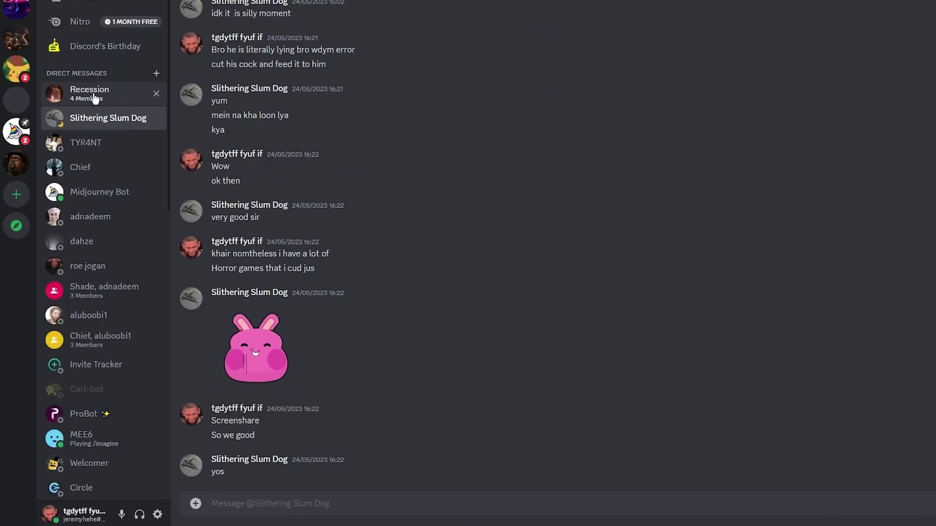
pyautogui.click(98, 143)
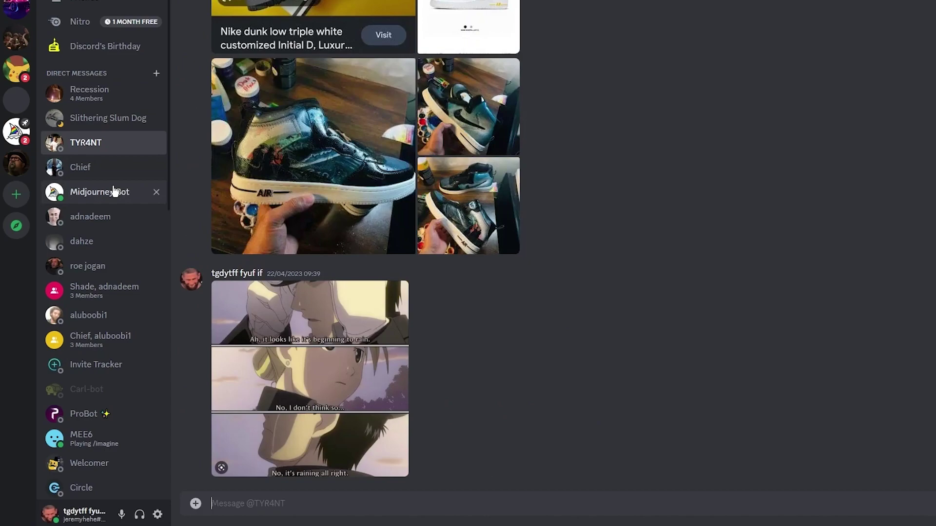
pyautogui.click(112, 190)
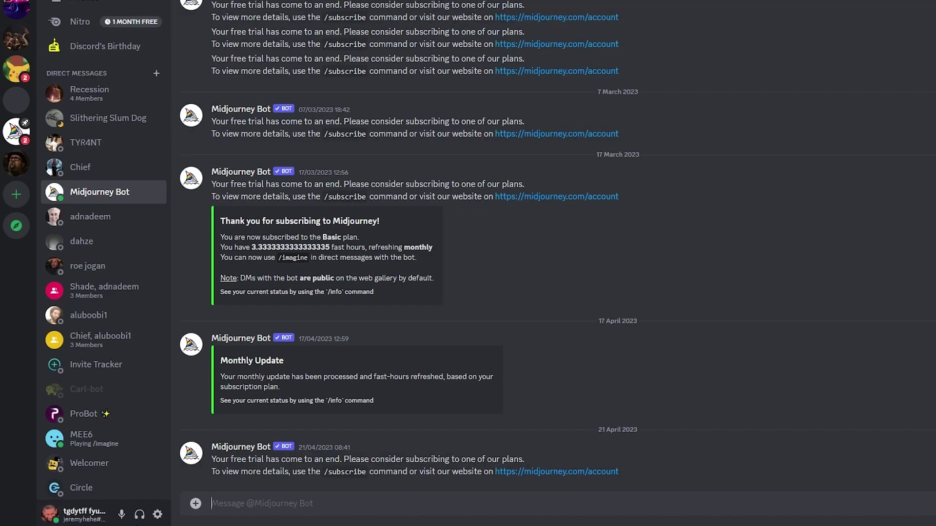
# - Reopen the user profile settings and compare the server profile options with the user profile and its Nitro preview
pyautogui.click(157, 514)
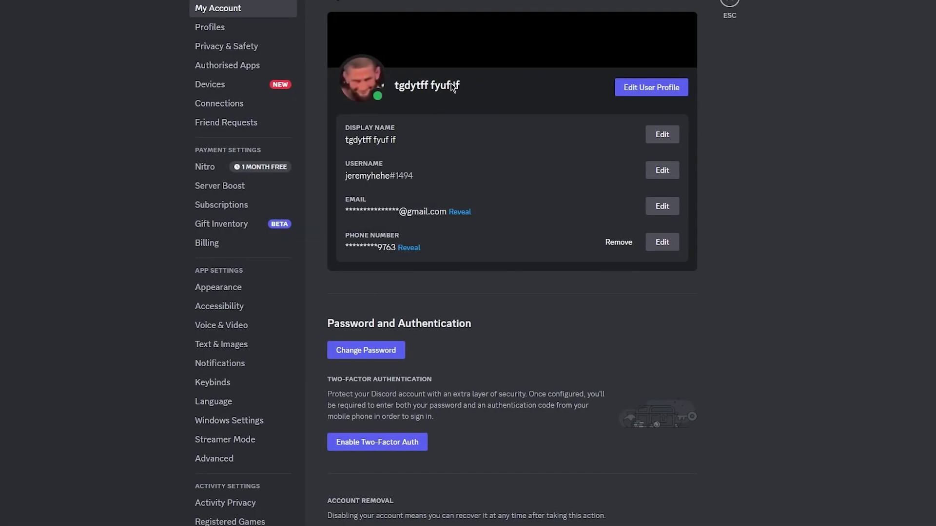
pyautogui.click(662, 92)
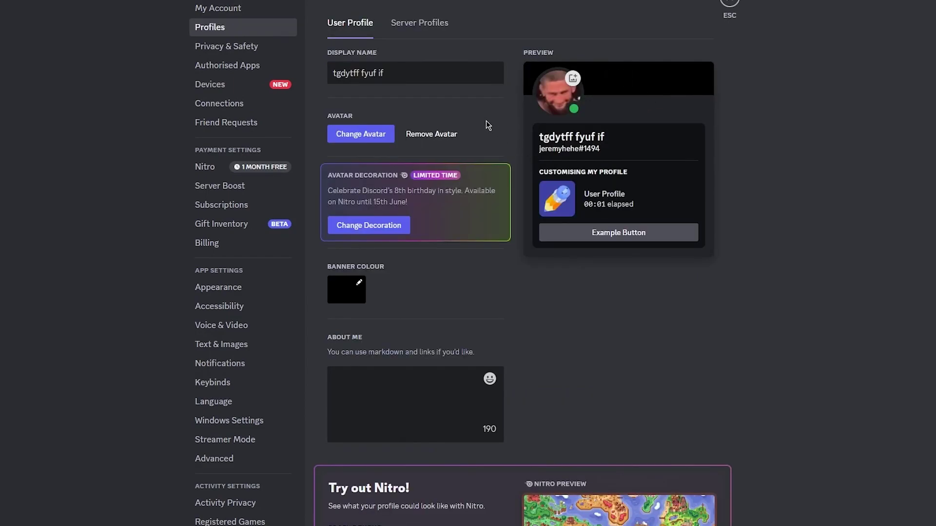
pyautogui.click(419, 23)
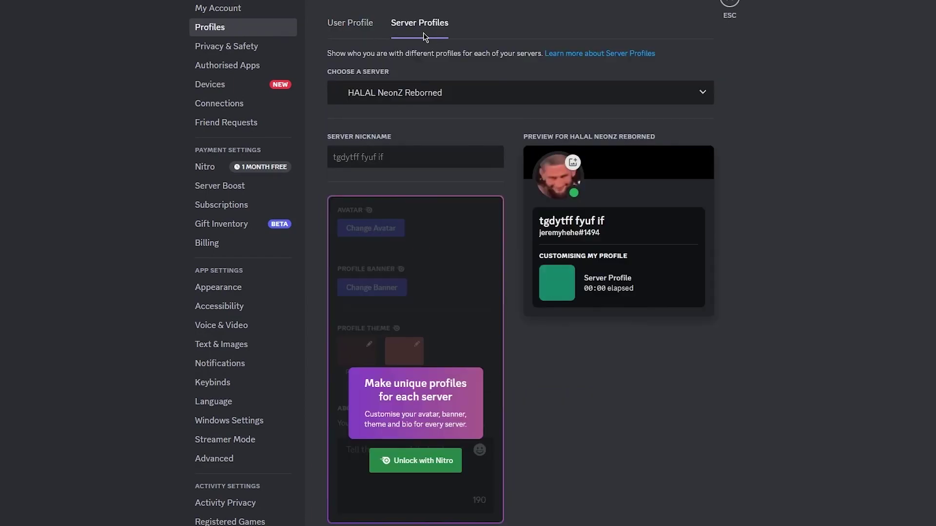
pyautogui.click(362, 28)
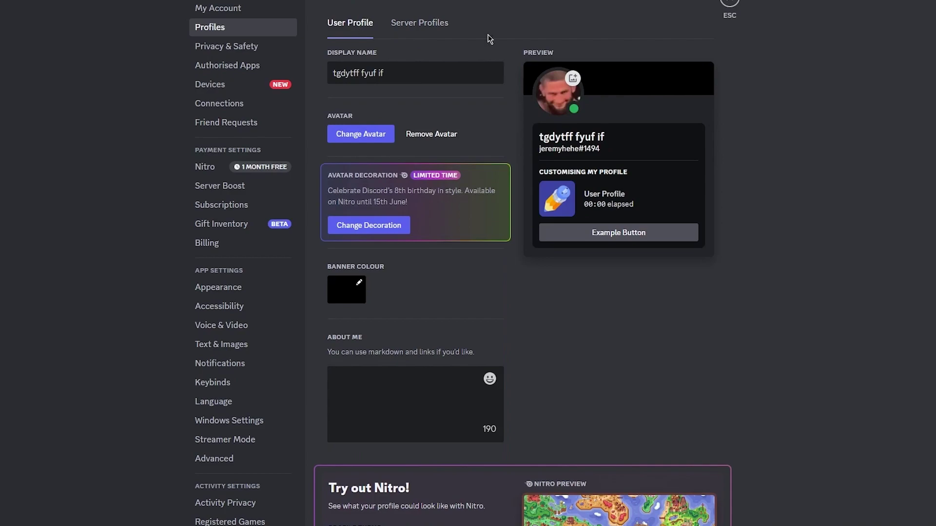
pyautogui.scroll(-5, 595, 198)
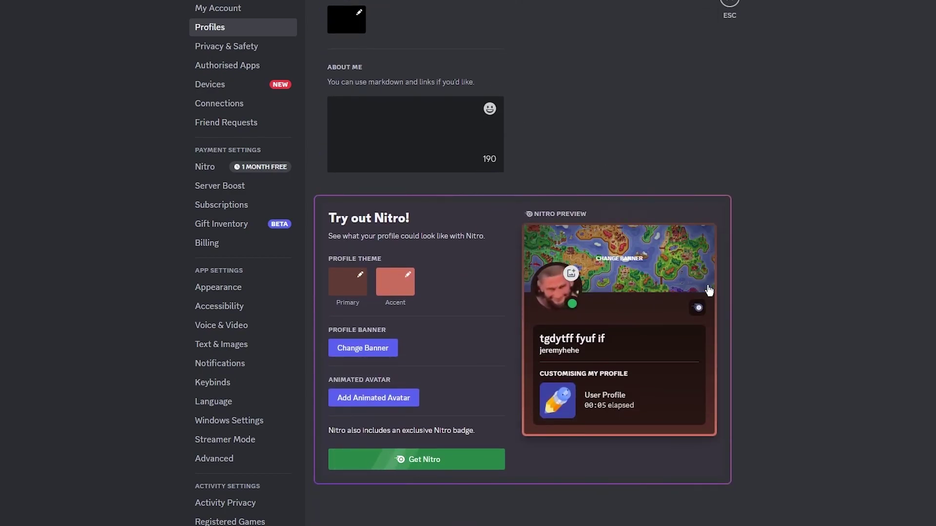
# - Return from the user profile to My Account and examine the account details, authentication and account removal options
pyautogui.scroll(5, 709, 291)
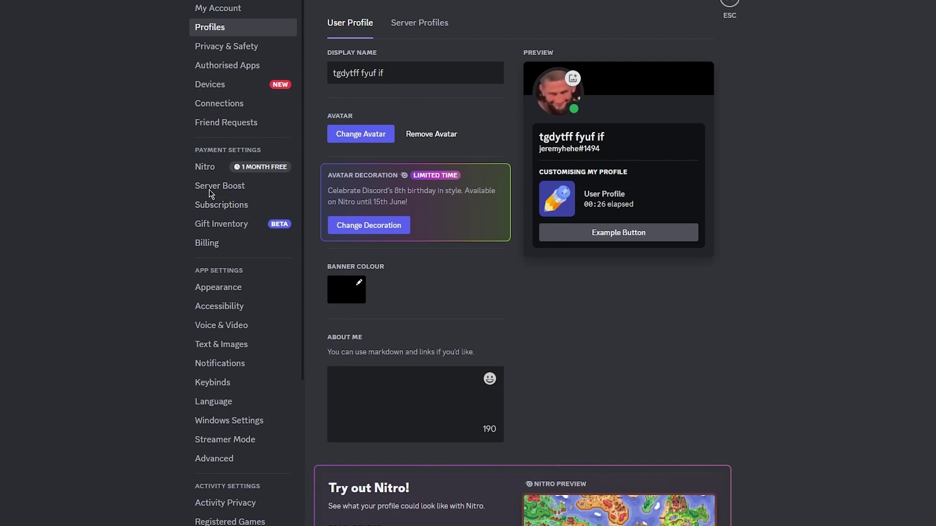
pyautogui.click(229, 9)
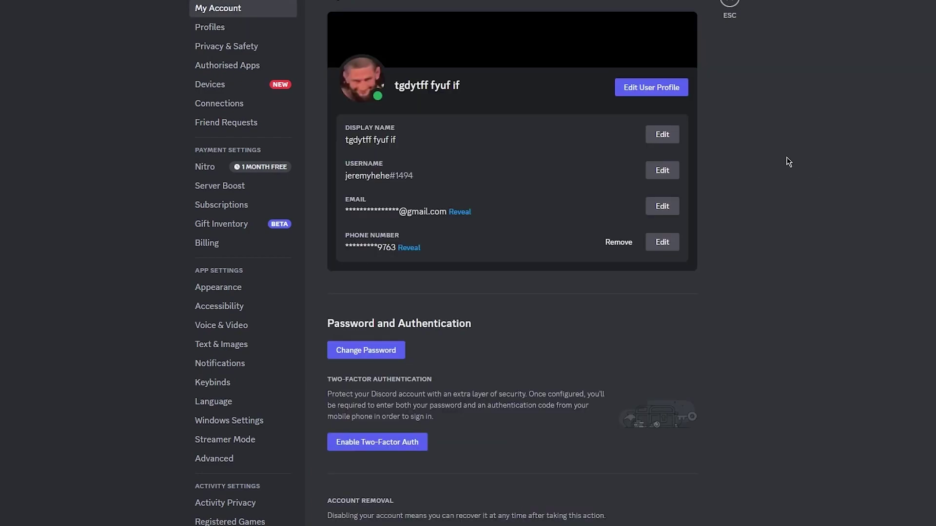
pyautogui.scroll(-1, 740, 298)
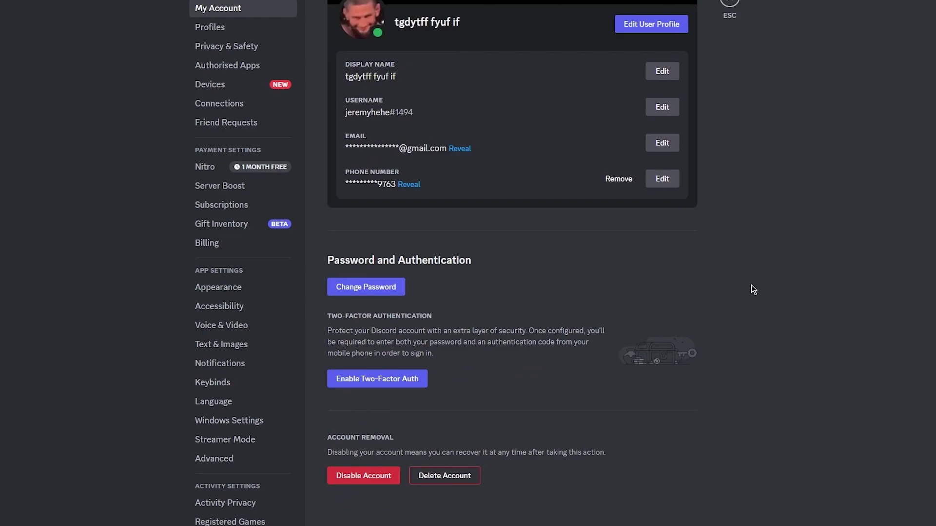
pyautogui.scroll(1, 549, 157)
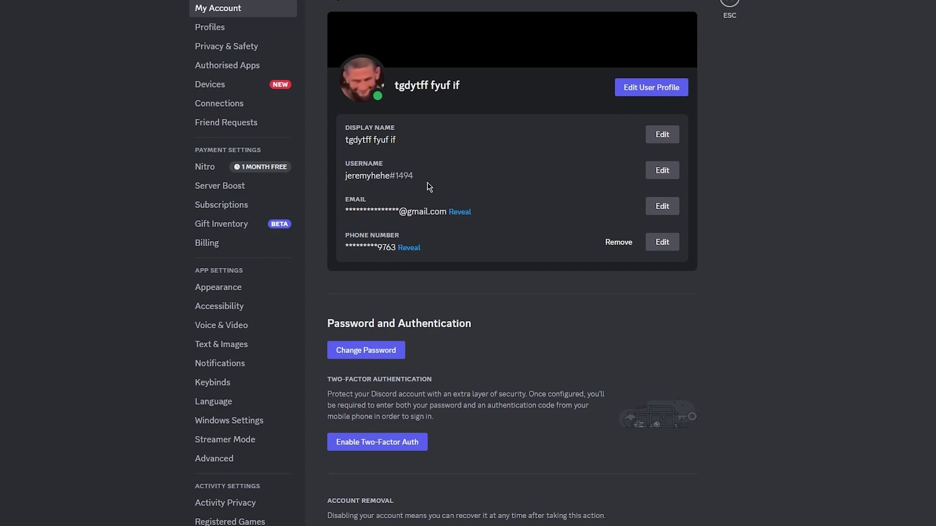
# - Open the username for editing, dismiss the form without changing anything and leave the settings
pyautogui.click(661, 171)
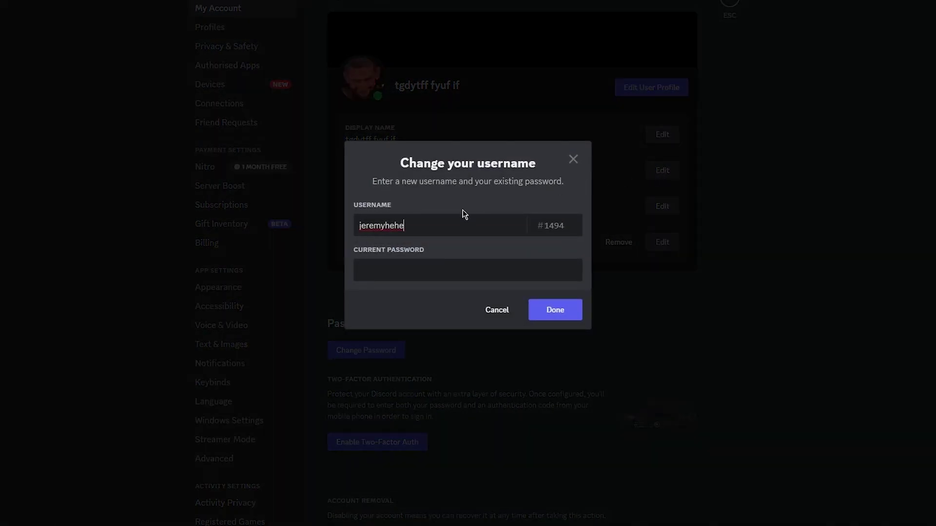
pyautogui.click(574, 161)
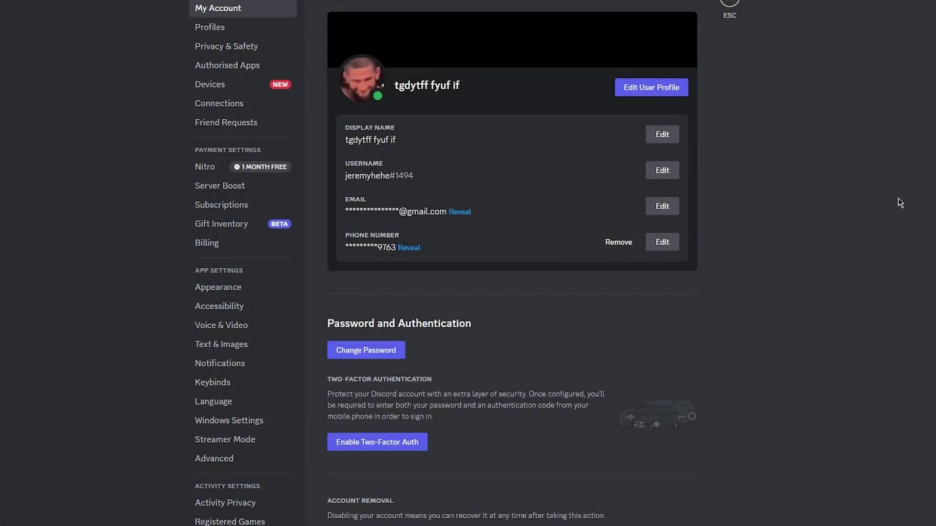
pyautogui.scroll(-2, 899, 202)
pyautogui.click(731, 2)
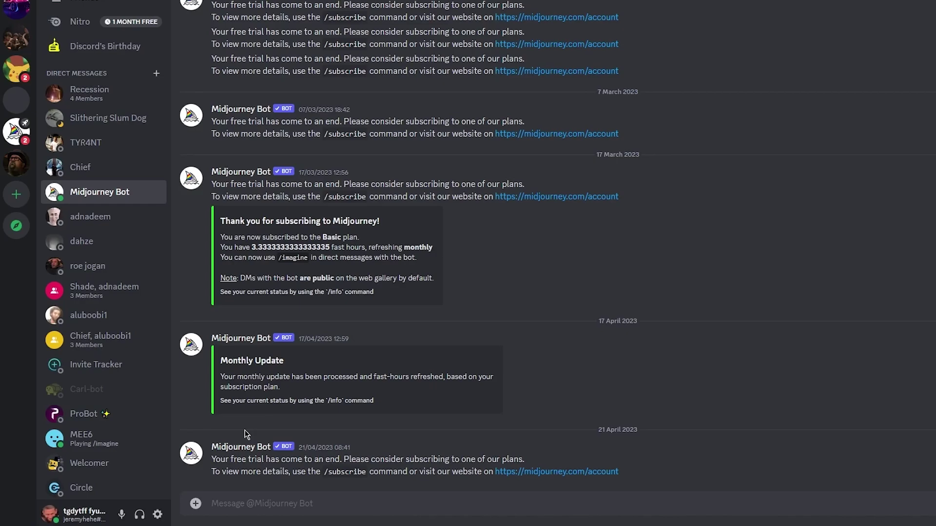
# - Reopen the user settings and compare the Nitro Basic and Nitro subscription offers
pyautogui.click(158, 514)
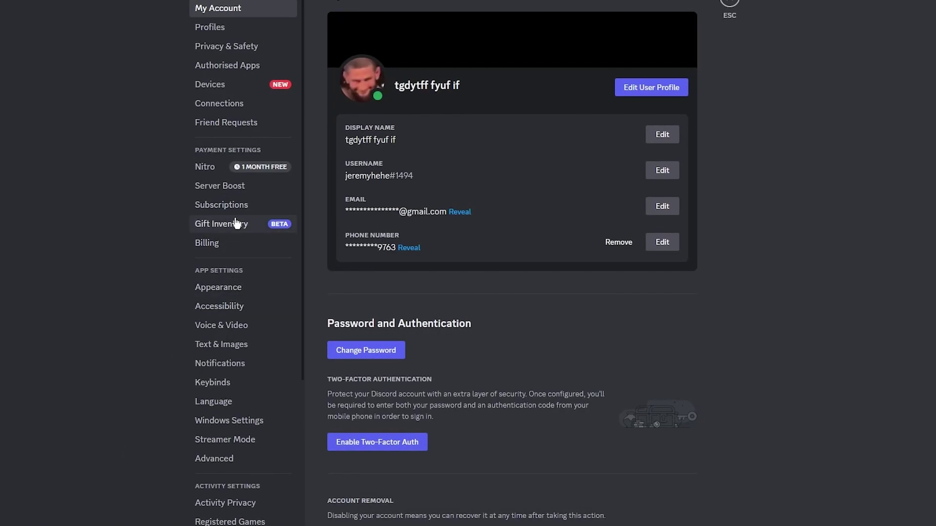
pyautogui.click(219, 172)
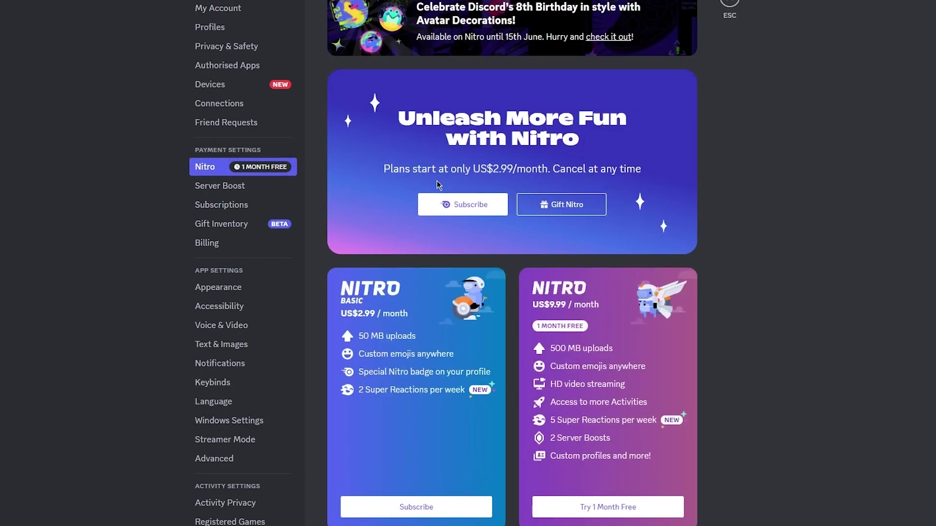
pyautogui.scroll(-5, 437, 184)
pyautogui.scroll(5, 436, 184)
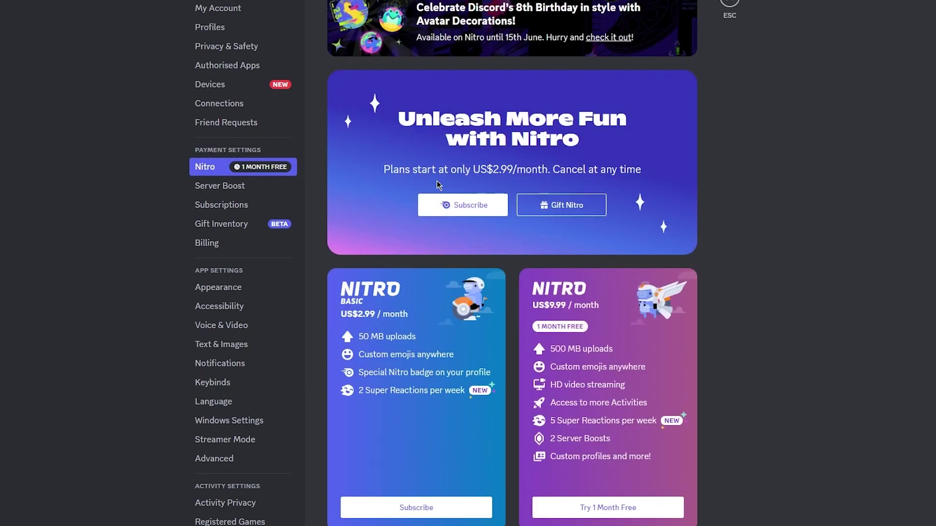
pyautogui.scroll(-2, 437, 183)
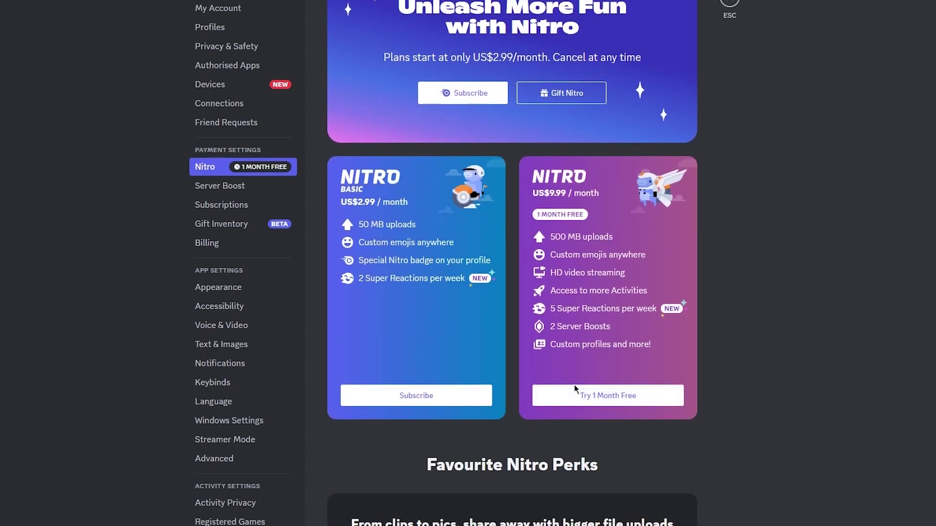
pyautogui.scroll(2, 779, 362)
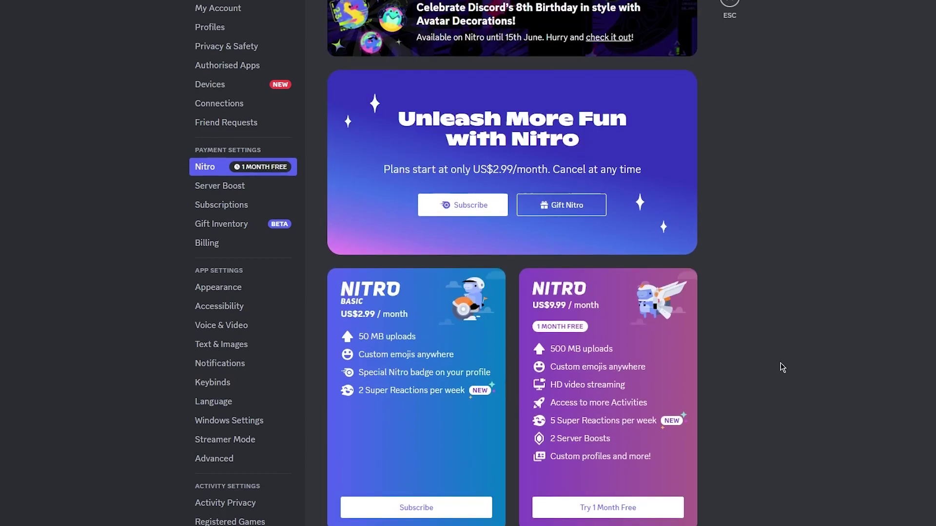
# - Examine the Nitro perks and the pricing and features comparison table, and close the settings
pyautogui.scroll(-14, 779, 363)
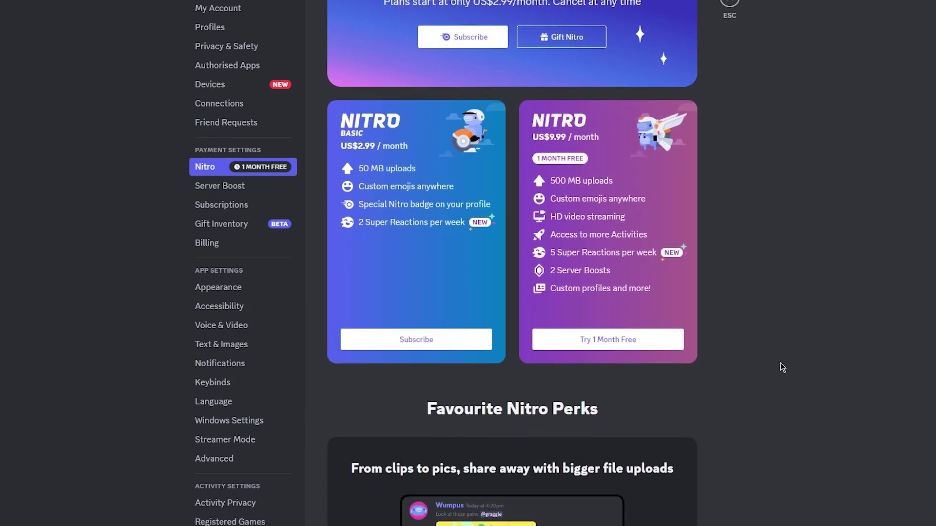
pyautogui.scroll(-4, 700, 369)
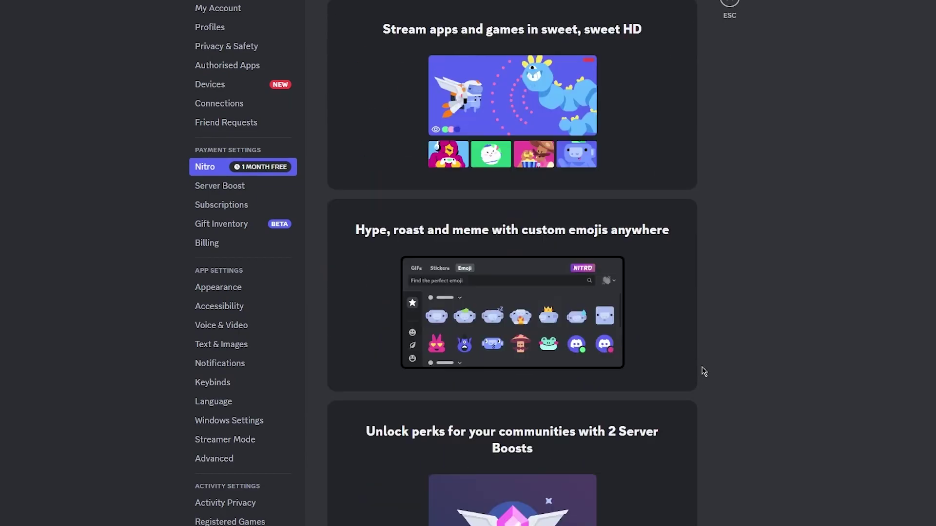
pyautogui.scroll(-20, 703, 371)
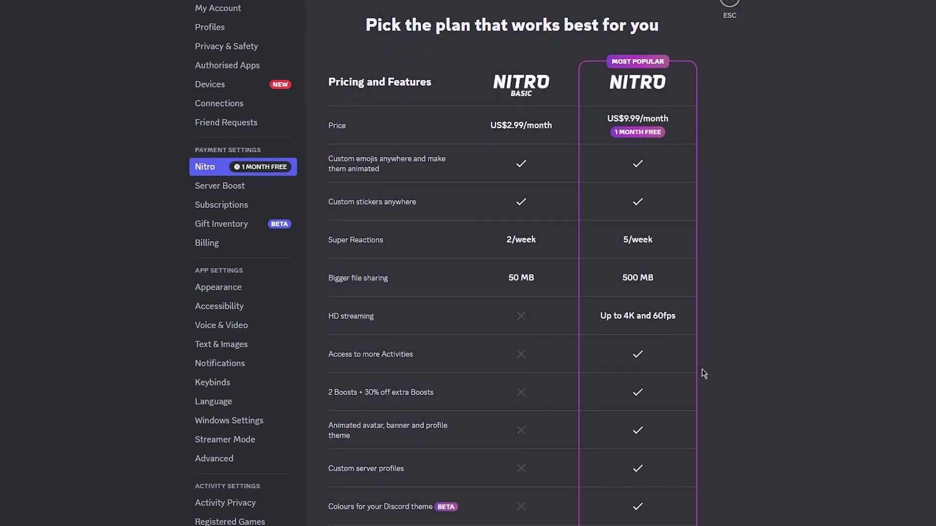
pyautogui.scroll(-12, 702, 370)
pyautogui.scroll(8, 732, 369)
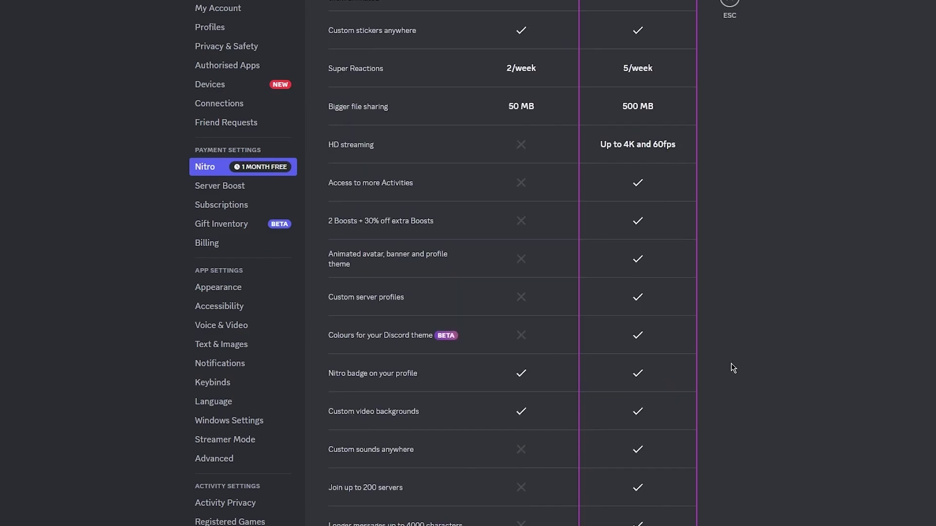
pyautogui.scroll(15, 732, 369)
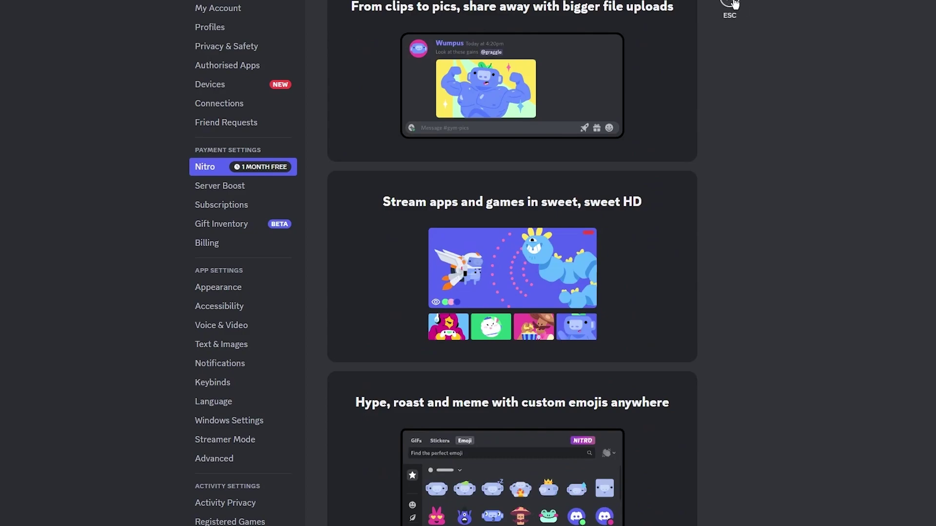
pyautogui.click(731, 6)
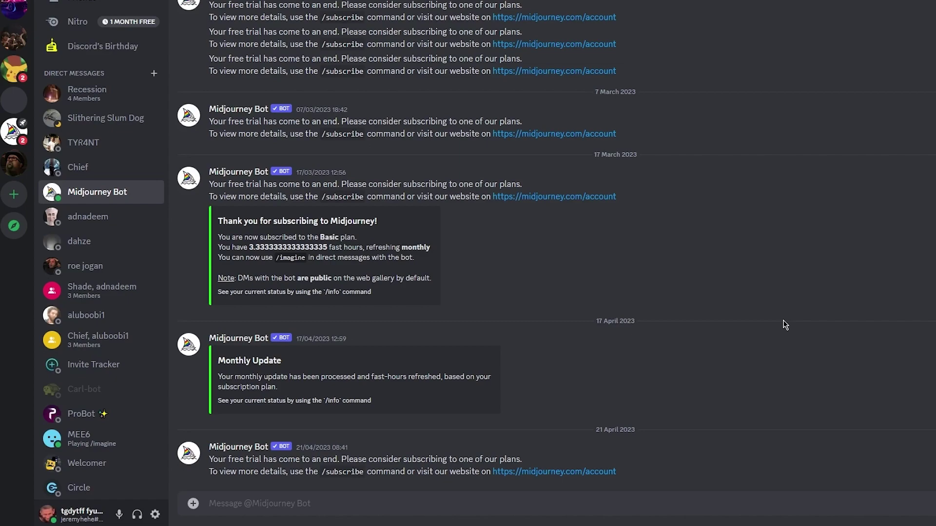
# - Open the Nitro page beside the direct messages and view its plans and favourite perks
pyautogui.click(94, 24)
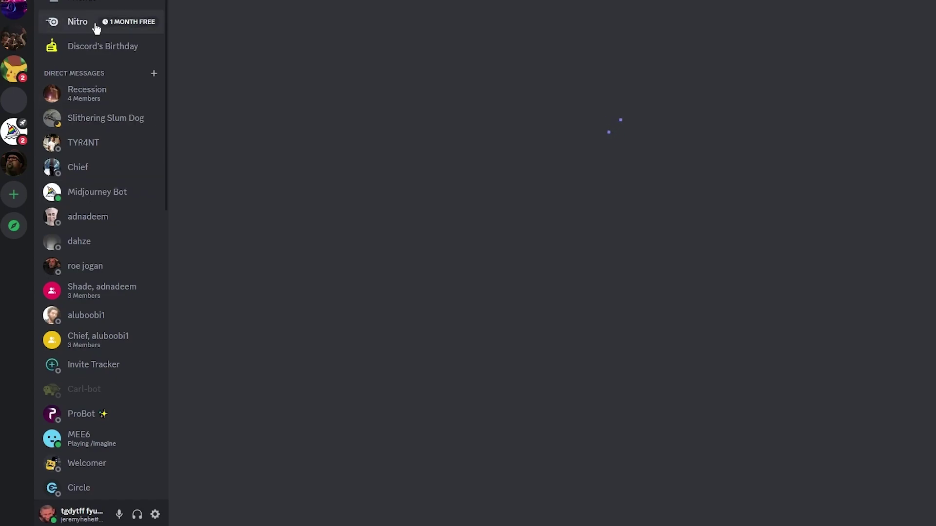
pyautogui.scroll(-8, 385, 205)
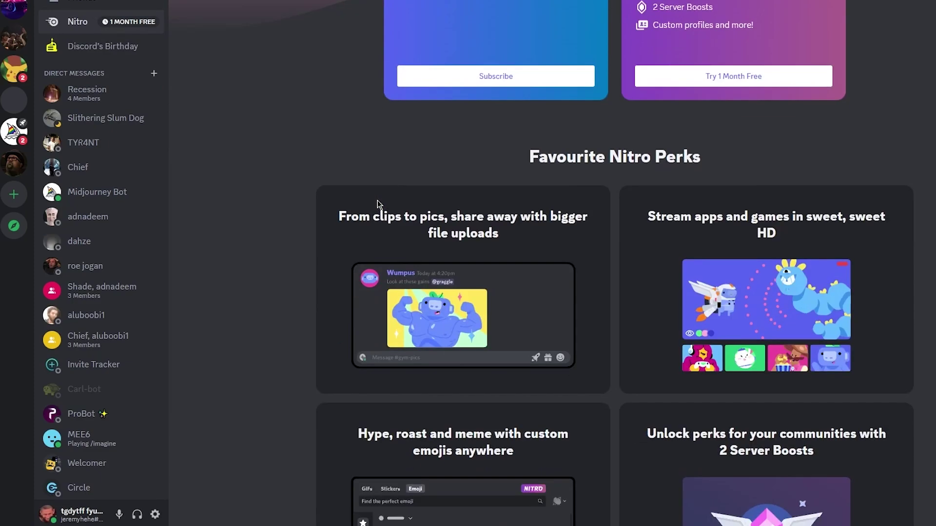
pyautogui.scroll(8, 379, 204)
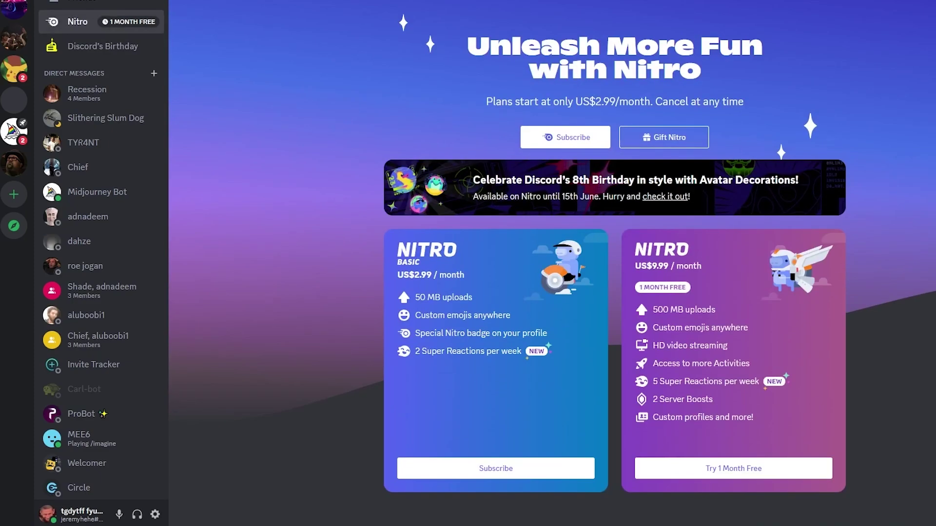